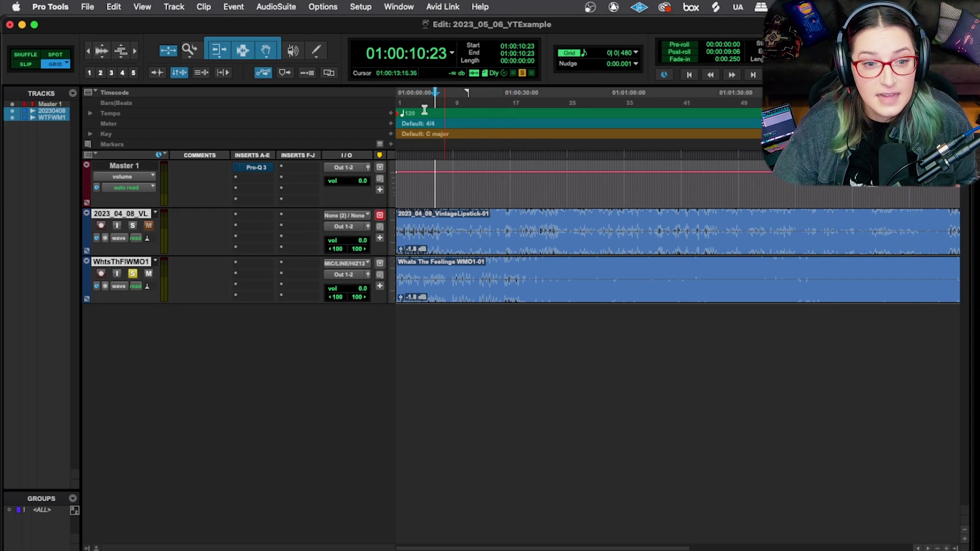
Step: Set the solo mode to Latch
{"action": "left_click", "coordinate": [323, 7]}
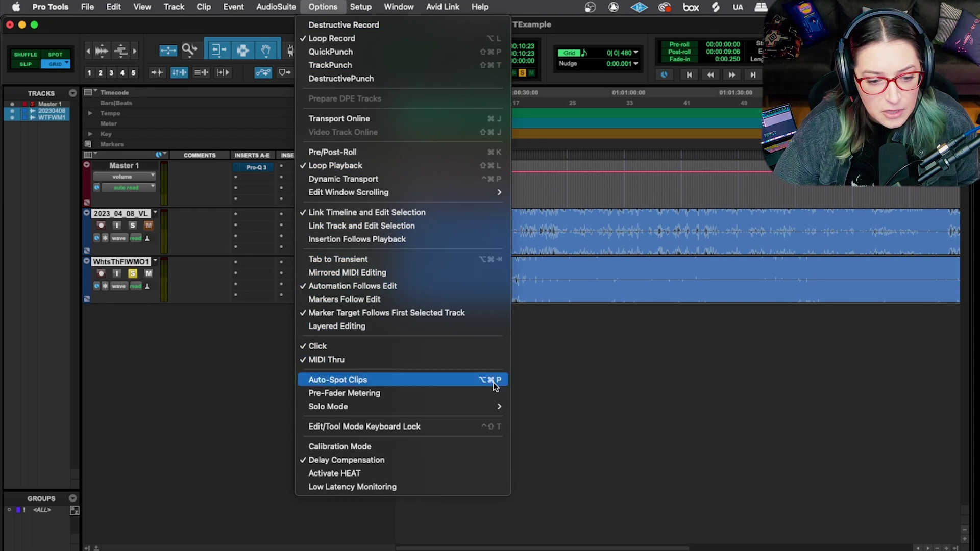
{"action": "mouse_move", "coordinate": [503, 406]}
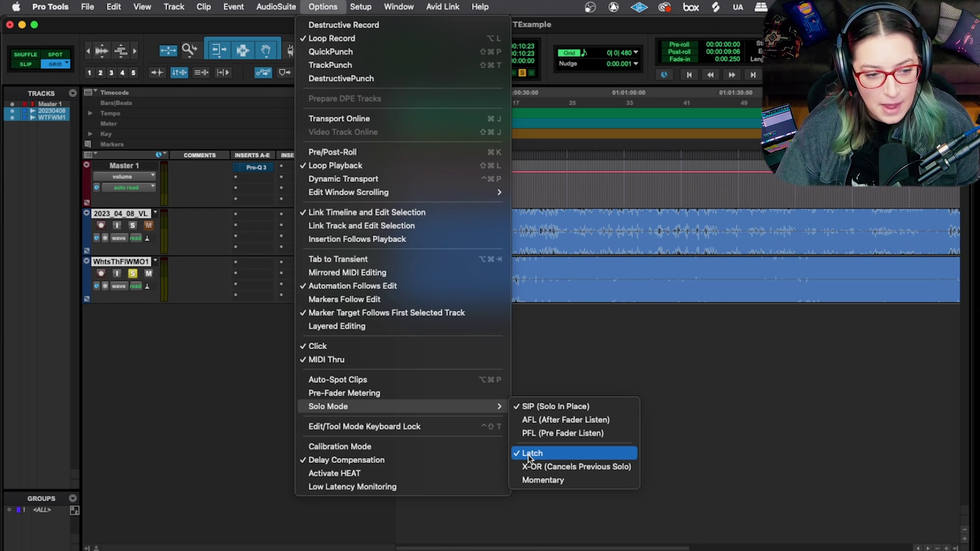
{"action": "left_click", "coordinate": [177, 364]}
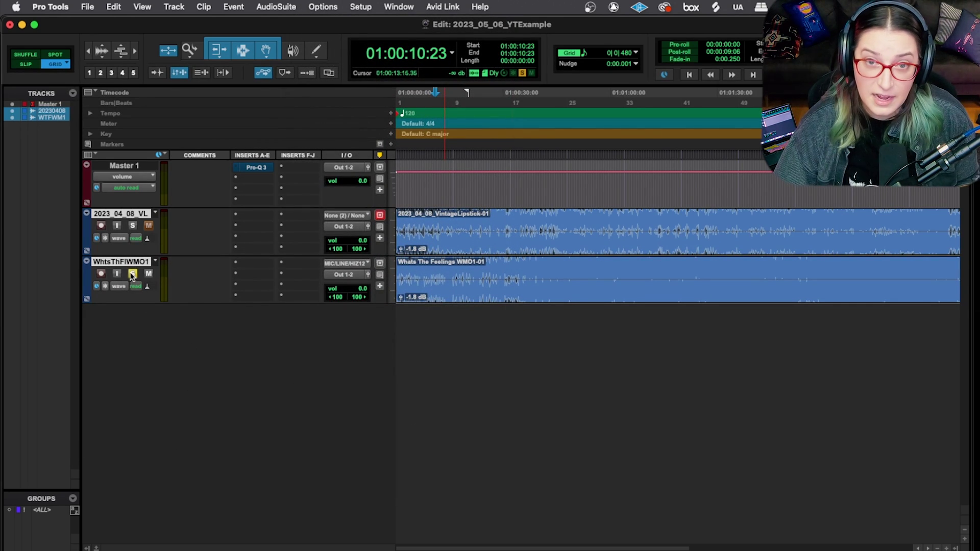
Step: Solo 2023_04_08_VL alongside the other track, then unsolo both 2023_04_08_VL and WhtsThFlWMO1
{"action": "left_click", "coordinate": [132, 226]}
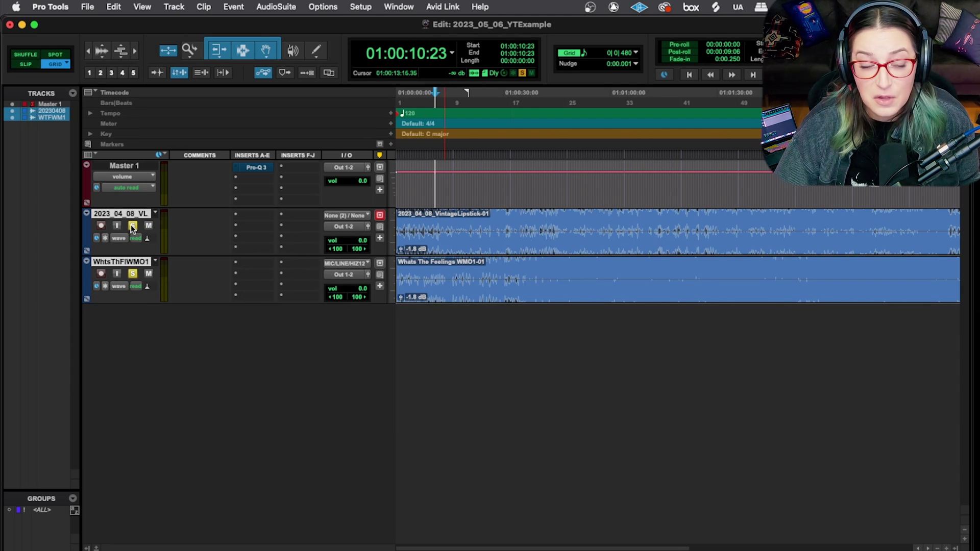
{"action": "left_click", "coordinate": [132, 226]}
{"action": "left_click", "coordinate": [133, 273]}
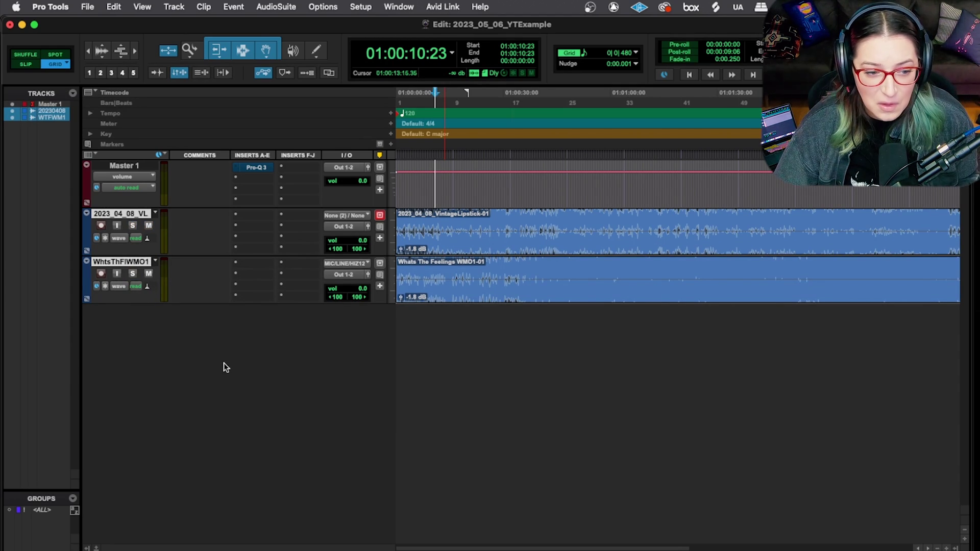
{"action": "left_click", "coordinate": [323, 7]}
Step: Switch the solo mode to X-OR (Cancels Previous Solo) and verify the setting
{"action": "mouse_move", "coordinate": [433, 406]}
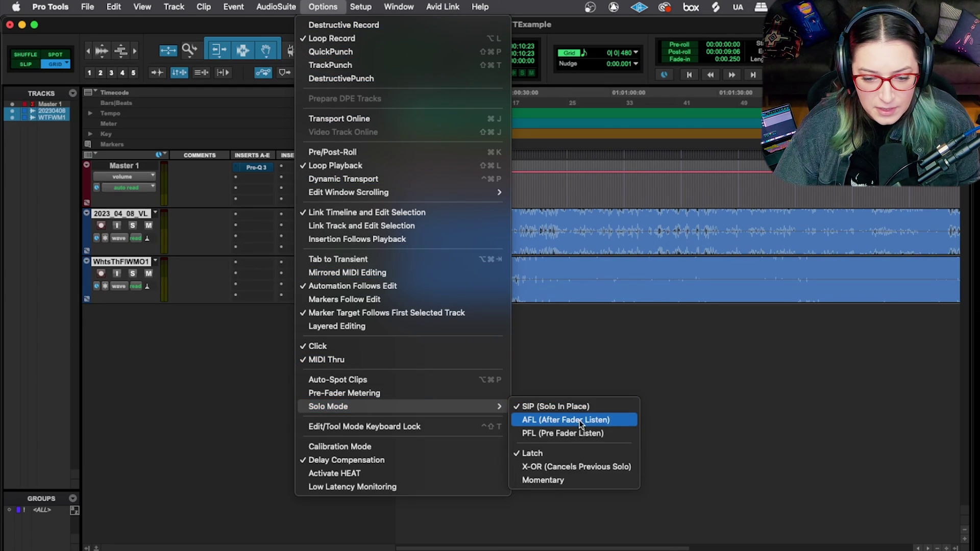
{"action": "left_click", "coordinate": [605, 467]}
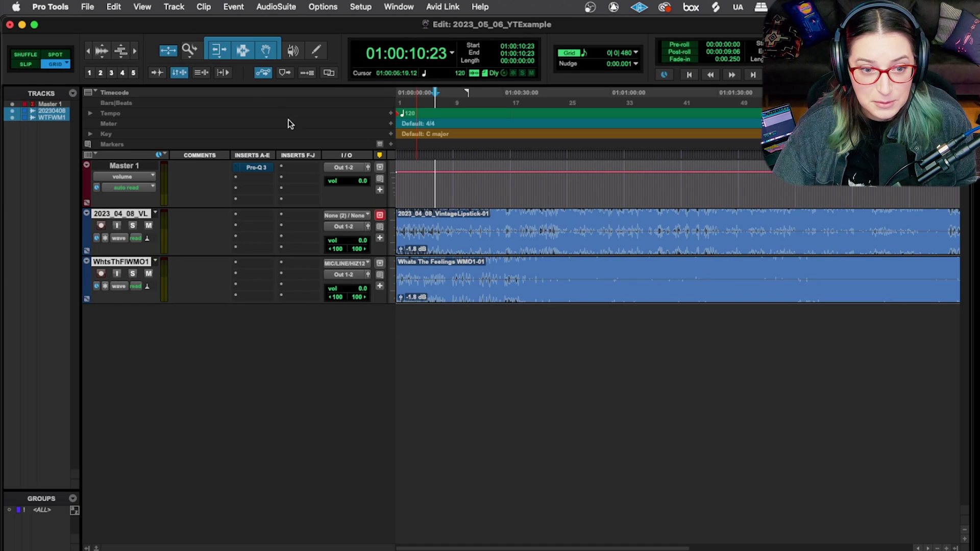
{"action": "left_click", "coordinate": [322, 7]}
{"action": "mouse_move", "coordinate": [449, 406]}
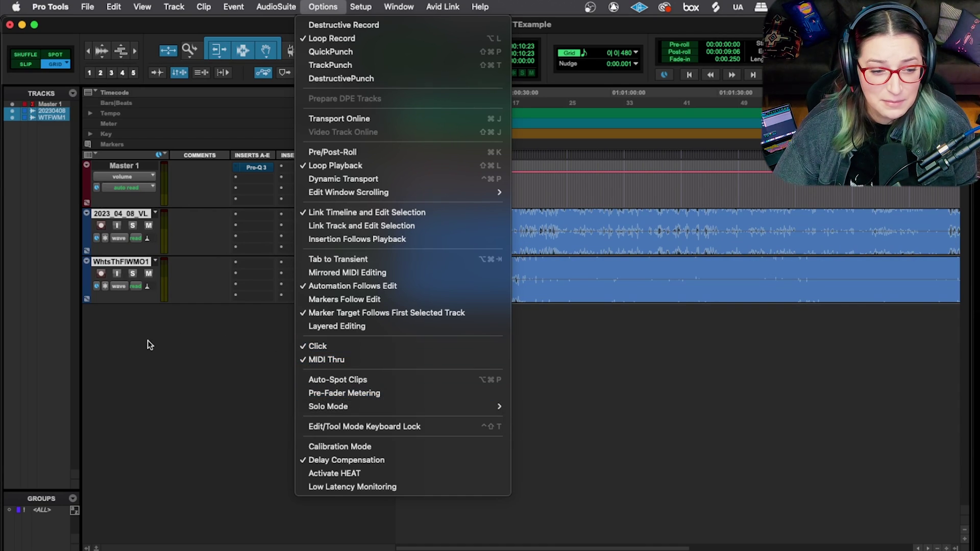
{"action": "left_click", "coordinate": [135, 334]}
Step: Alternate solos between WhtsThFlWMO1 and 2023_04_08_VL, ending with 2023_04_08_VL soloed
{"action": "left_click", "coordinate": [132, 274]}
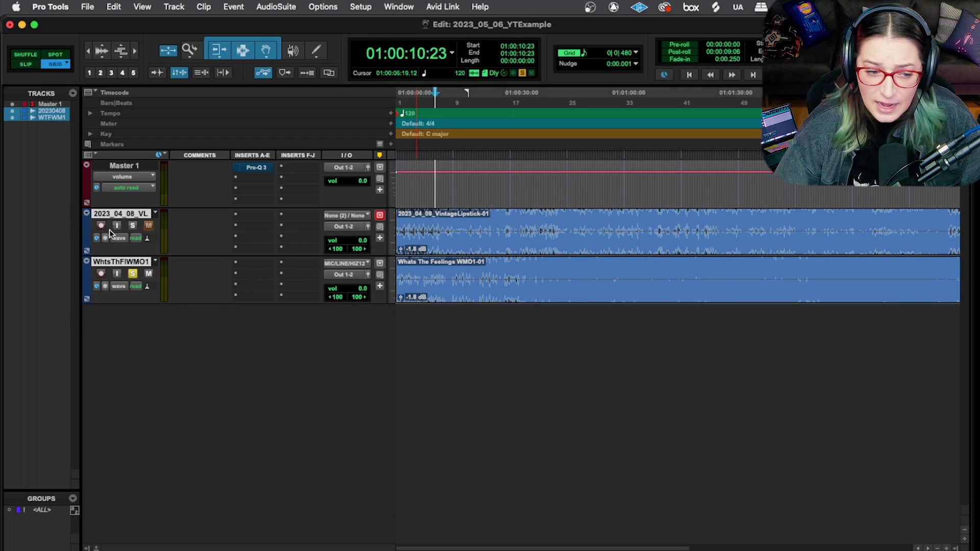
{"action": "left_click", "coordinate": [133, 226]}
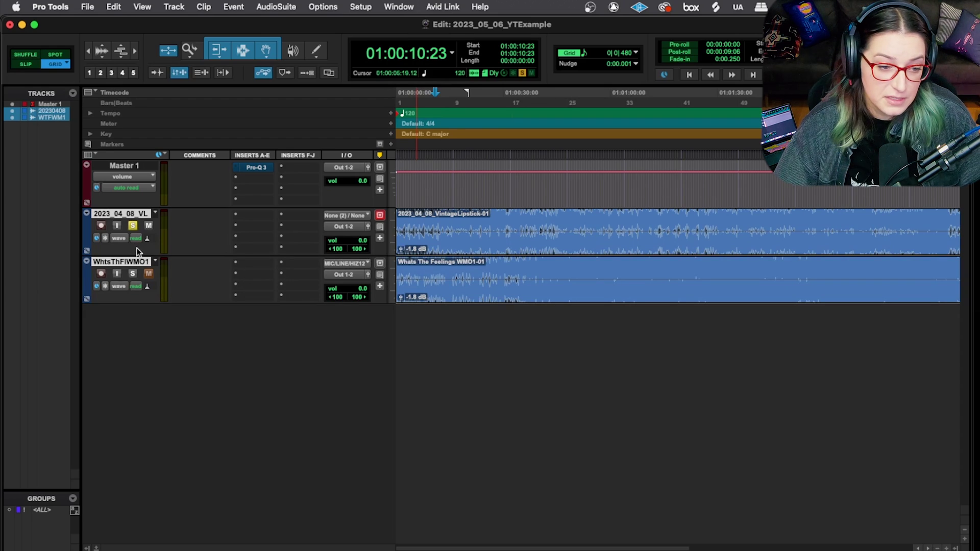
{"action": "left_click", "coordinate": [133, 275]}
{"action": "left_click", "coordinate": [132, 225]}
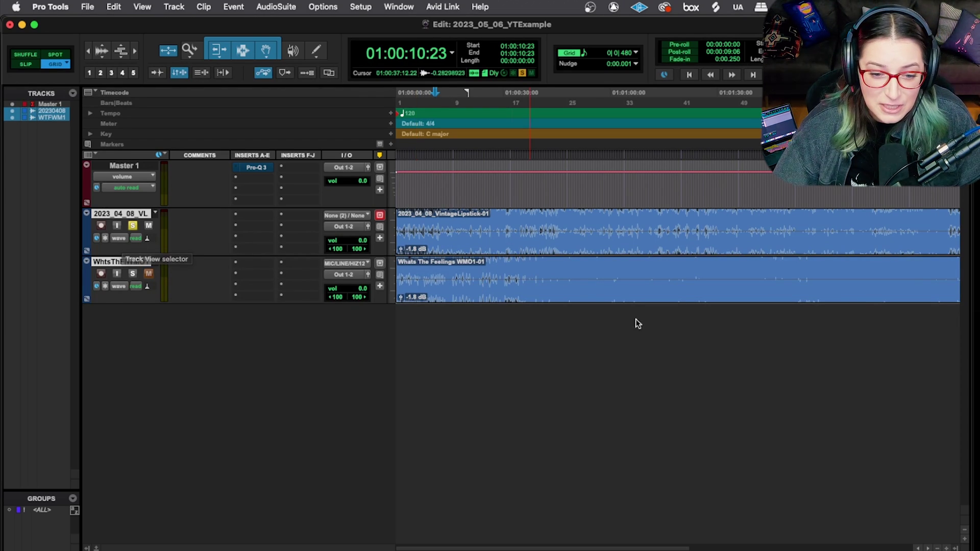
Step: Switch the solo mode to Momentary
{"action": "left_click", "coordinate": [323, 6]}
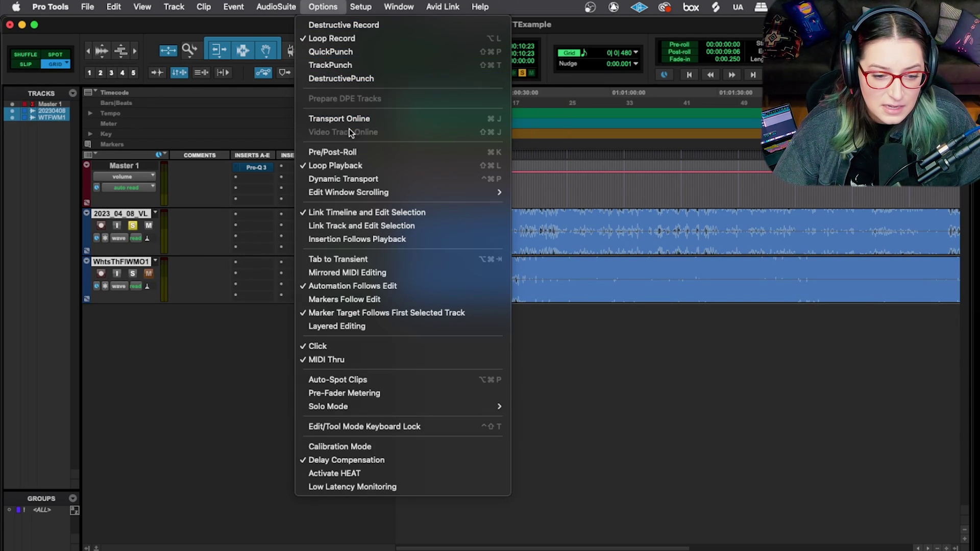
{"action": "mouse_move", "coordinate": [405, 406]}
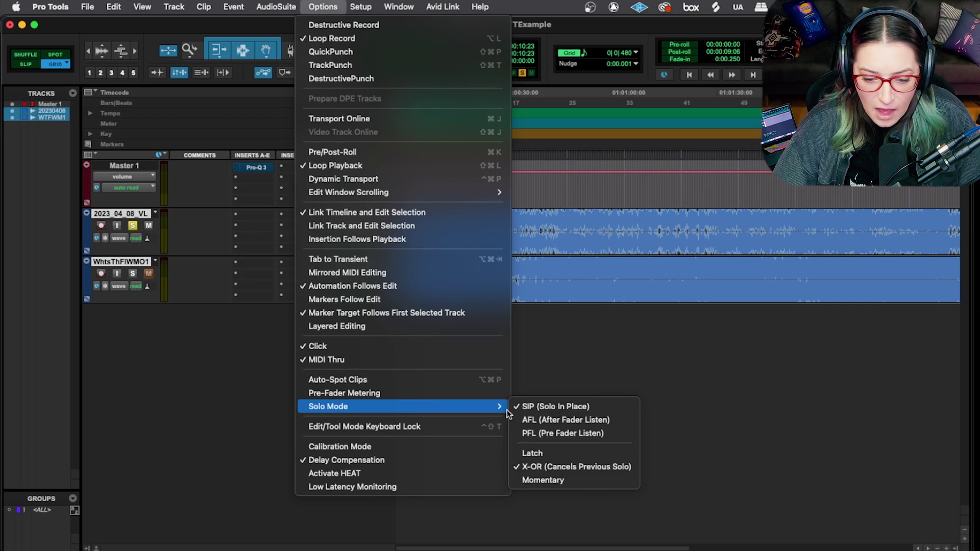
{"action": "left_click", "coordinate": [565, 484]}
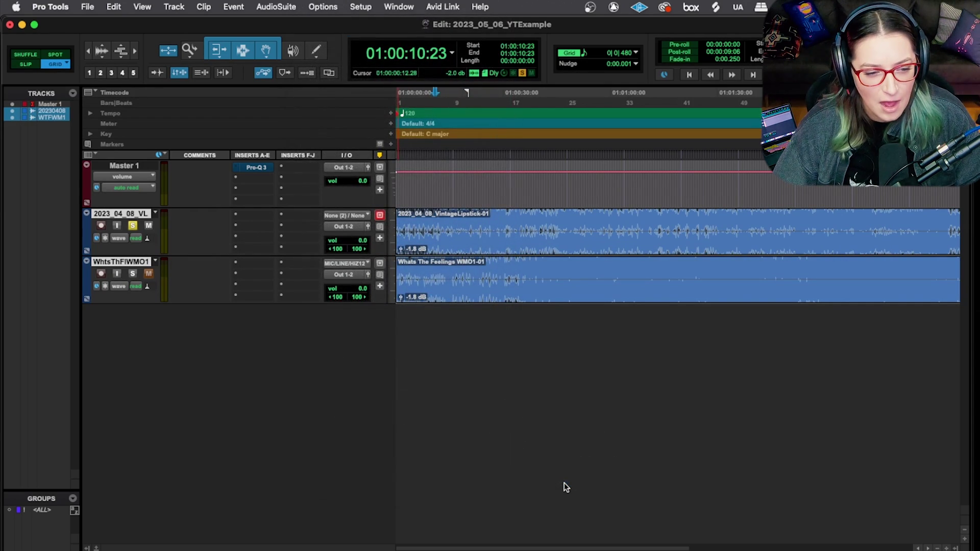
Step: Unsolo 2023_04_08_VL, then momentarily solo WhtsThFlWMO1 twice
{"action": "left_click", "coordinate": [133, 225]}
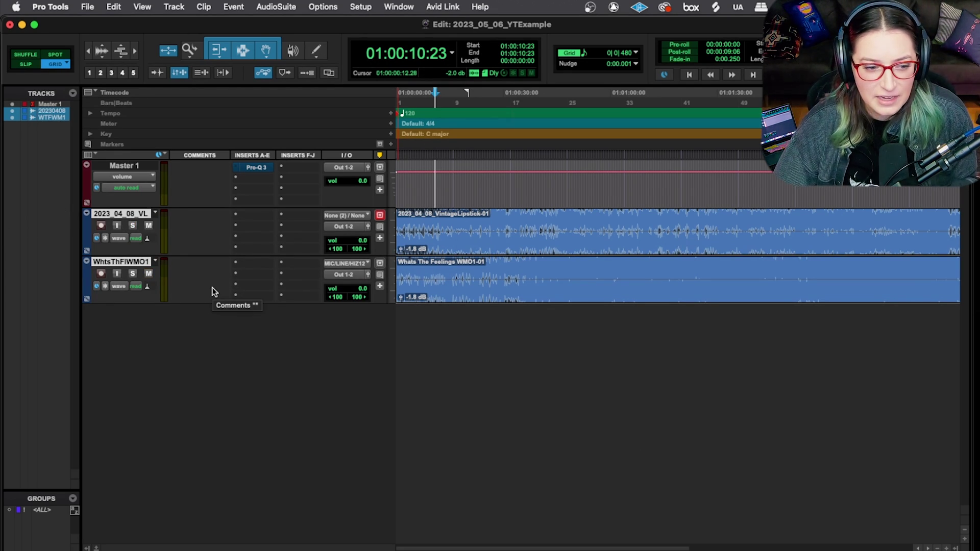
{"action": "left_click", "coordinate": [133, 274]}
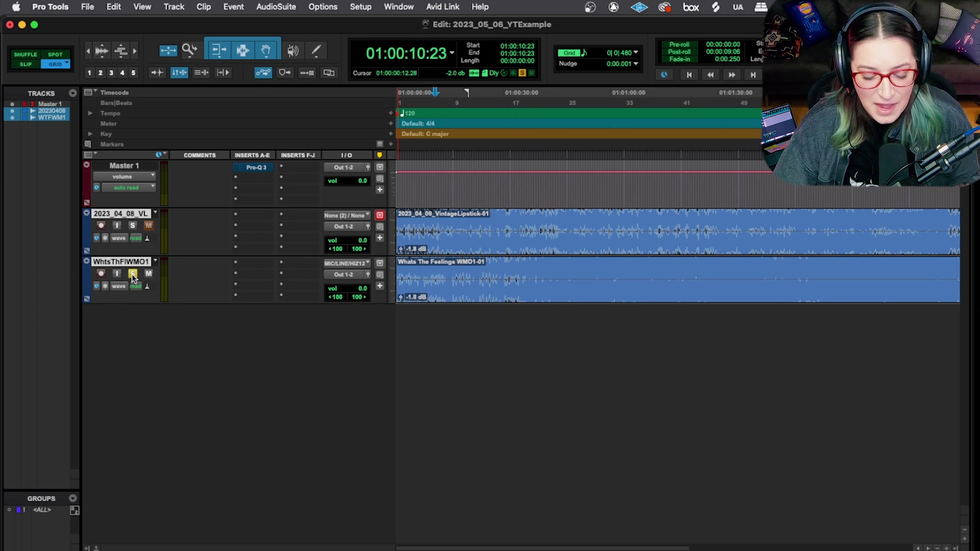
{"action": "left_click", "coordinate": [133, 274]}
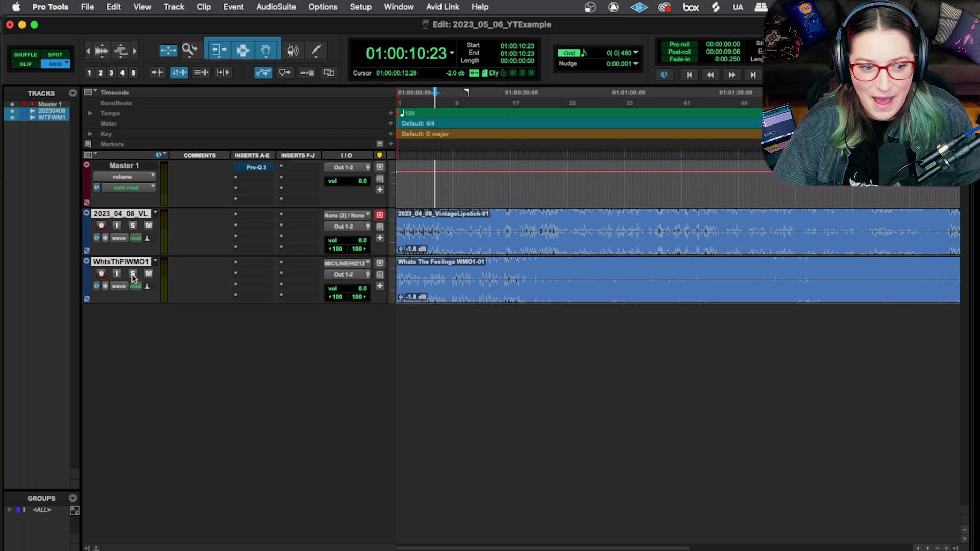
{"action": "left_click", "coordinate": [133, 274]}
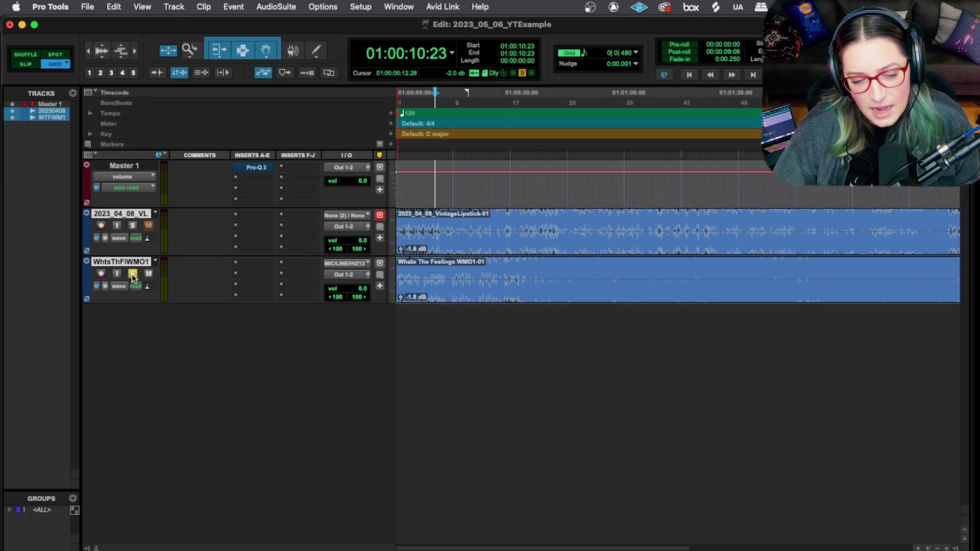
Step: Release the WhtsThFlWMO1 solo and switch the solo mode back to Latch
{"action": "left_click", "coordinate": [132, 276]}
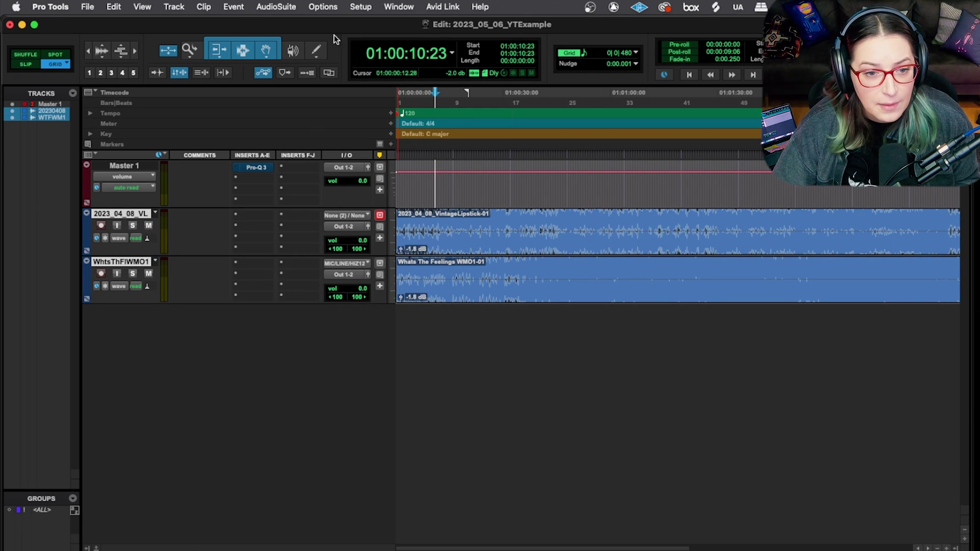
{"action": "left_click", "coordinate": [330, 8]}
{"action": "mouse_move", "coordinate": [429, 406]}
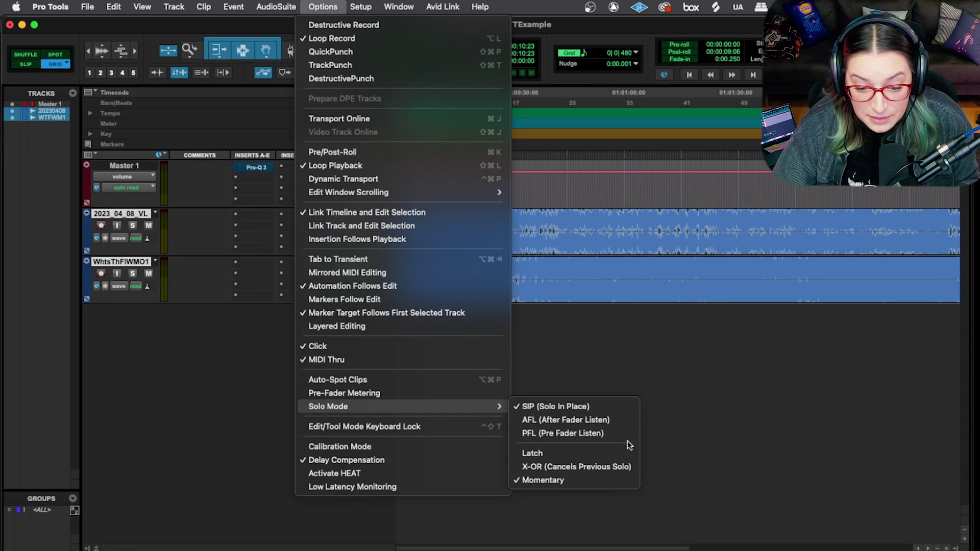
{"action": "left_click", "coordinate": [583, 452]}
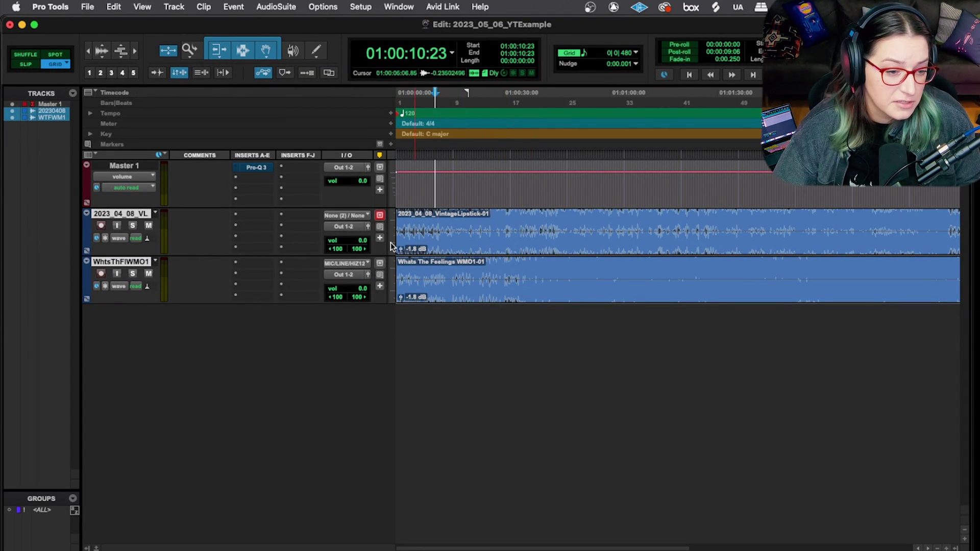
Step: Solo VintageLipstick and Whats The Feelings together, then unsolo VintageLipstick
{"action": "left_click", "coordinate": [133, 225]}
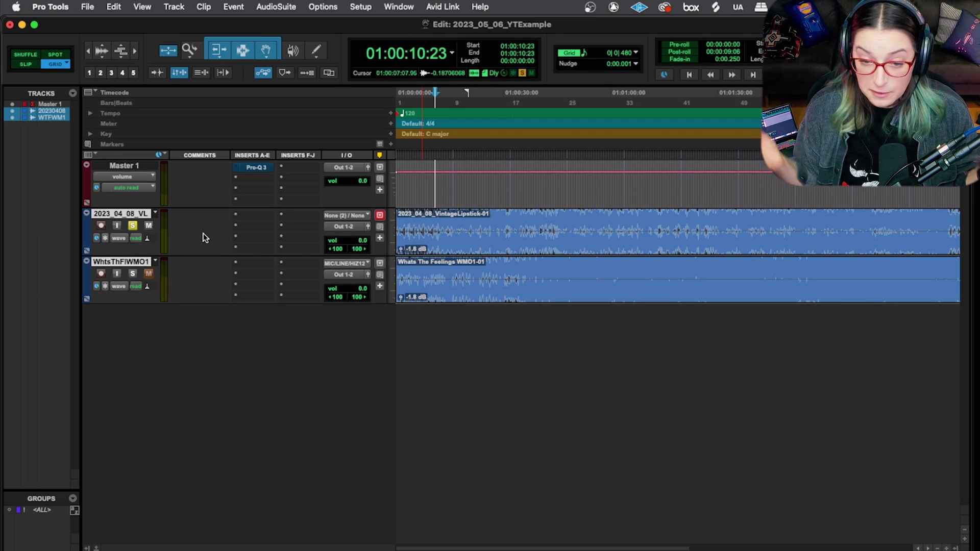
{"action": "left_click", "coordinate": [133, 273]}
{"action": "left_click", "coordinate": [134, 226]}
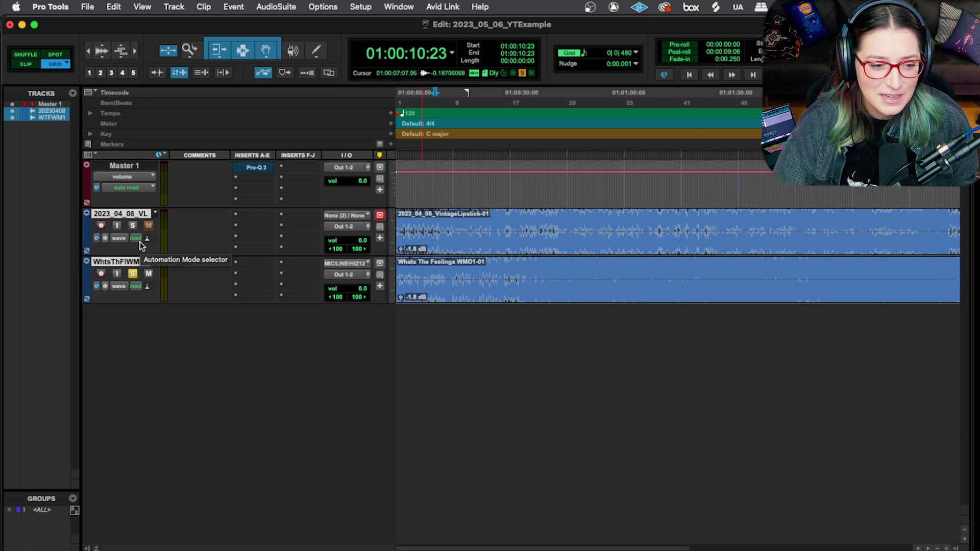
{"action": "left_click", "coordinate": [323, 6]}
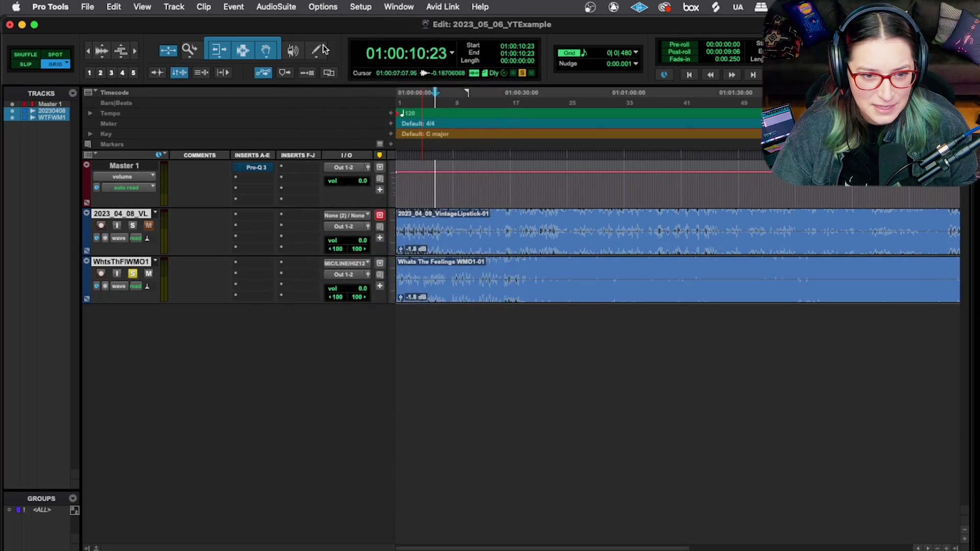
{"action": "left_click", "coordinate": [323, 6]}
{"action": "mouse_move", "coordinate": [346, 407]}
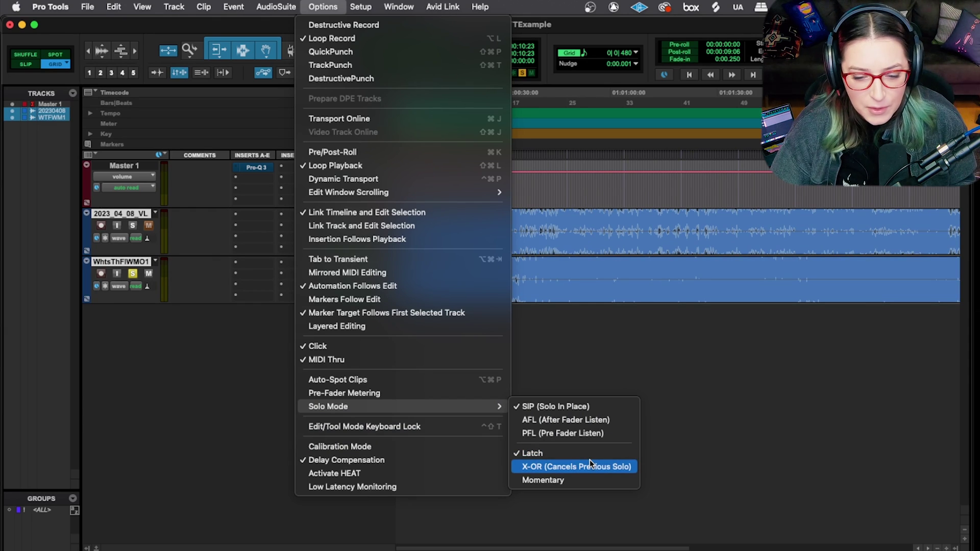
{"action": "left_click", "coordinate": [173, 342]}
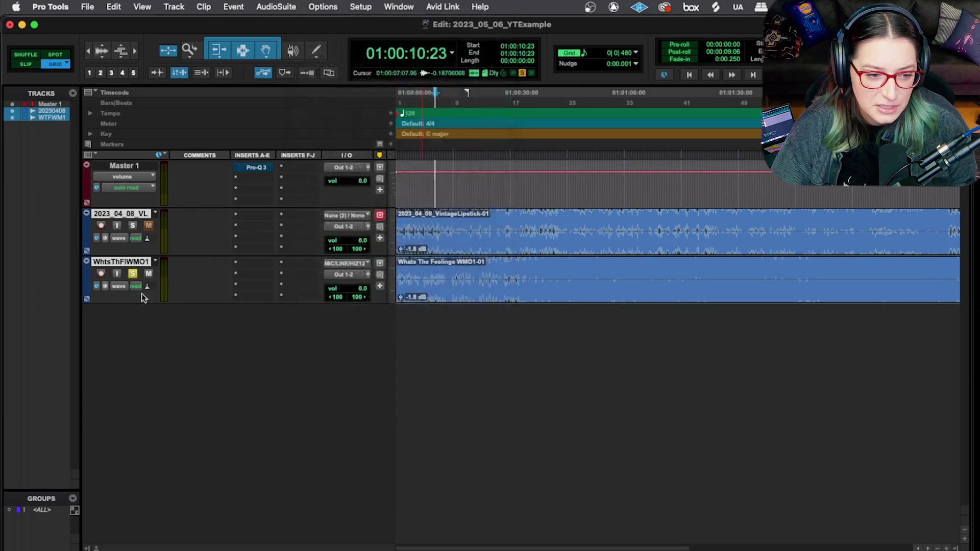
{"action": "left_click", "coordinate": [133, 226]}
{"action": "left_click", "coordinate": [133, 226]}
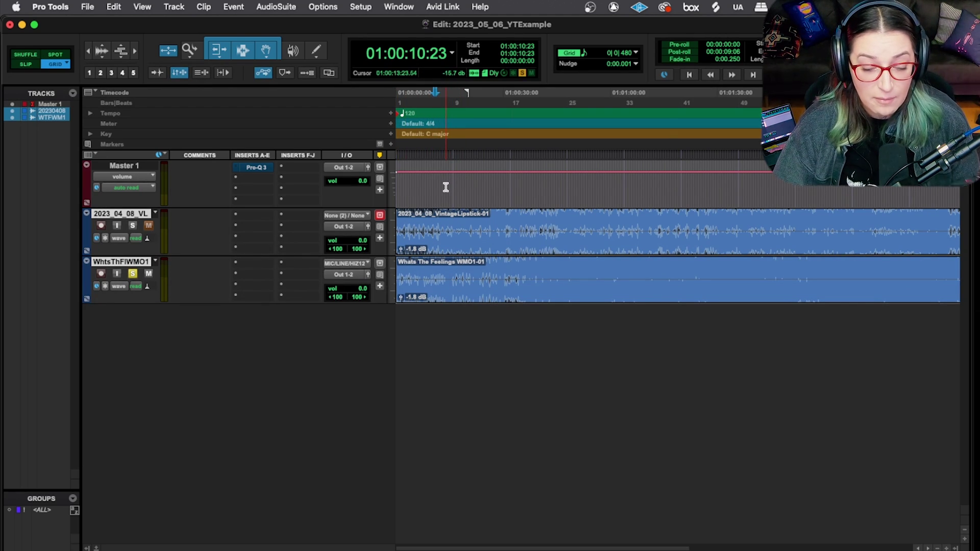
Step: Place the insertion point at 01:00:16:11 and select the VintageLipstick and Whats The Feelings tracks
{"action": "left_click", "coordinate": [454, 219]}
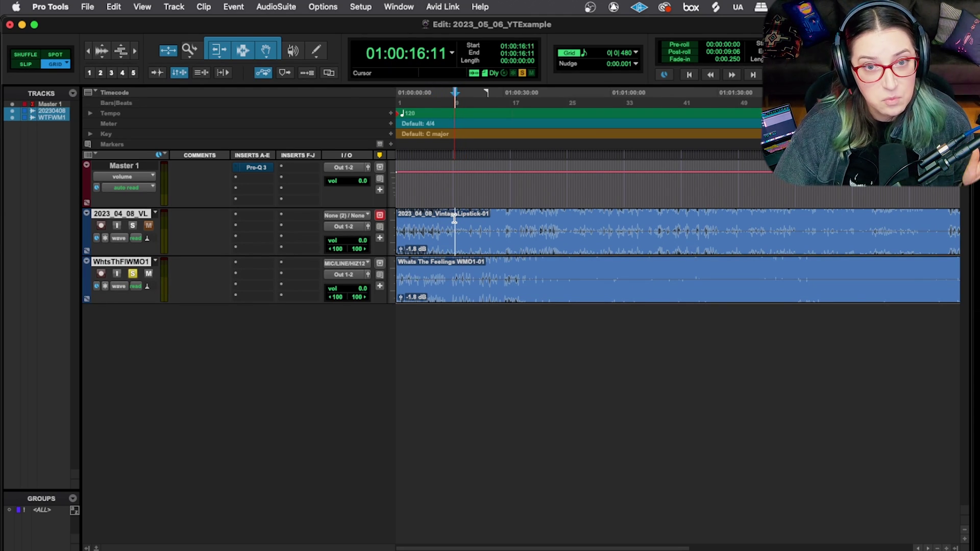
{"action": "left_click", "coordinate": [118, 169]}
{"action": "left_click", "coordinate": [121, 214]}
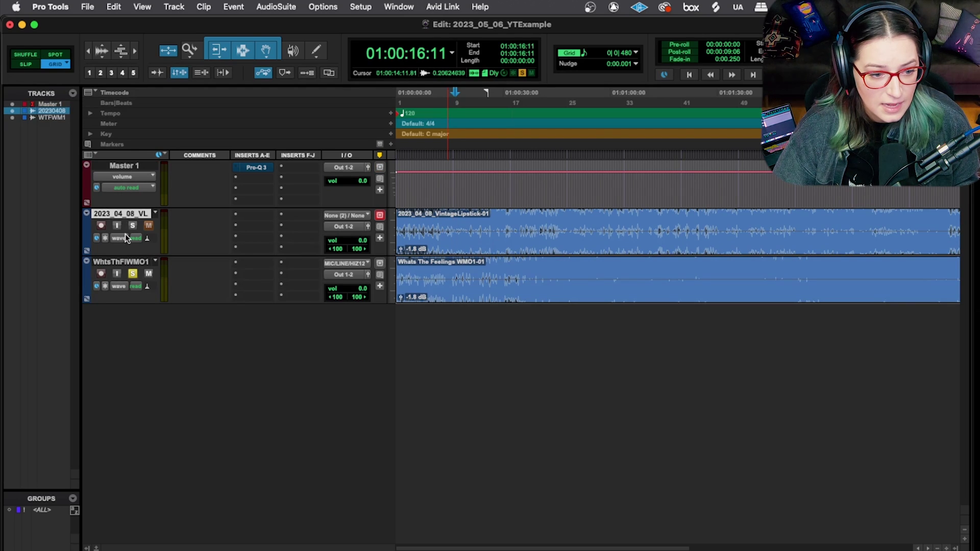
{"action": "left_click", "coordinate": [122, 262], "text": "shift"}
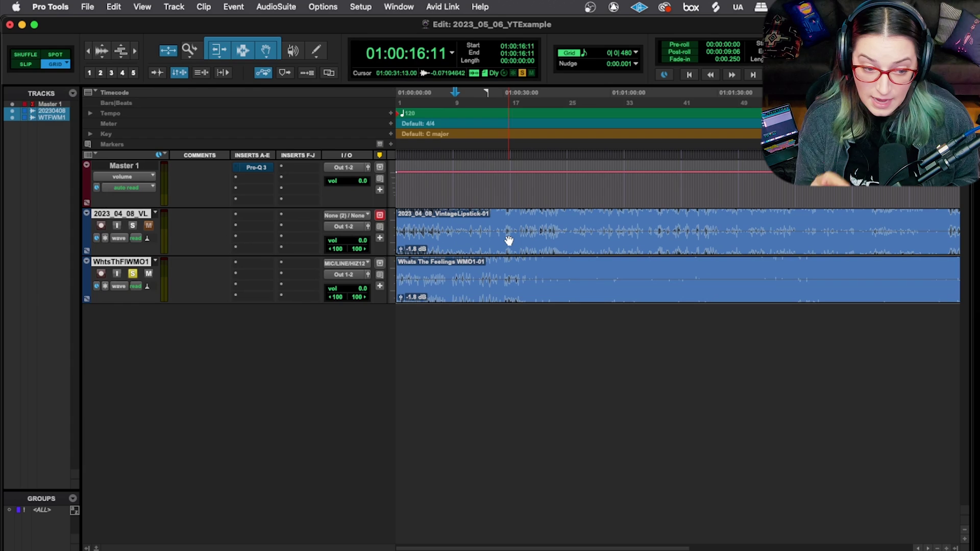
Step: Toggle solo on the selected tracks with Shift+S three times, ending with VintageLipstick soloed
{"action": "key", "text": "shift+s"}
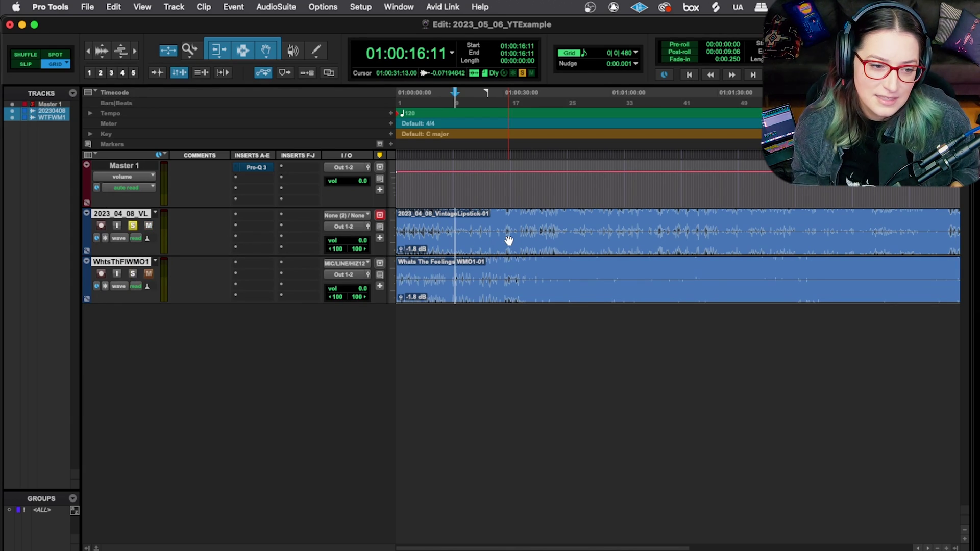
{"action": "key", "text": "shift+s"}
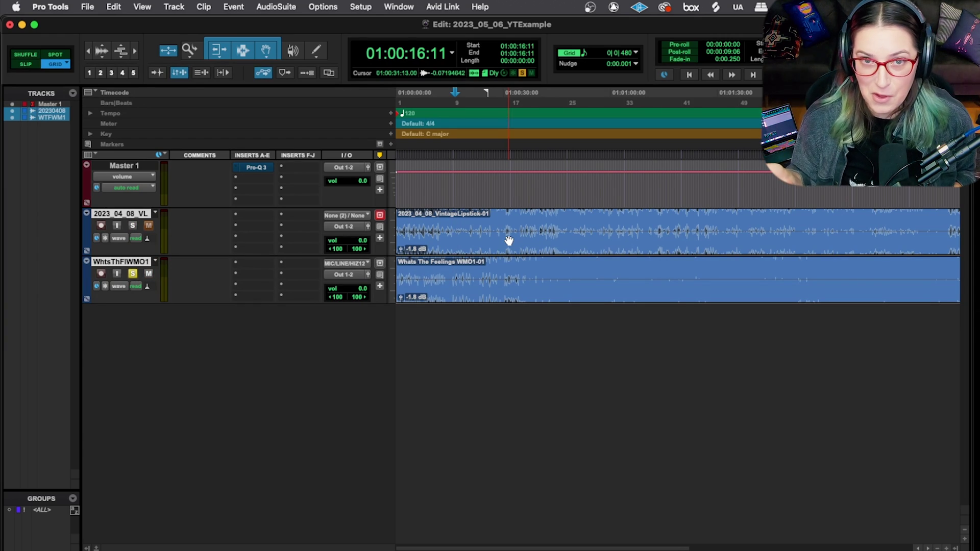
{"action": "key", "text": "shift+s"}
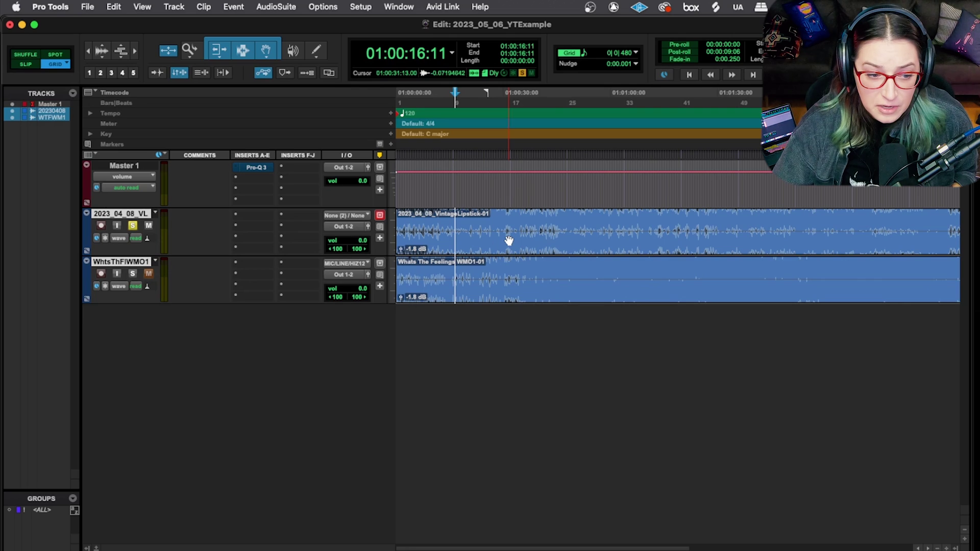
{"action": "left_click", "coordinate": [329, 5]}
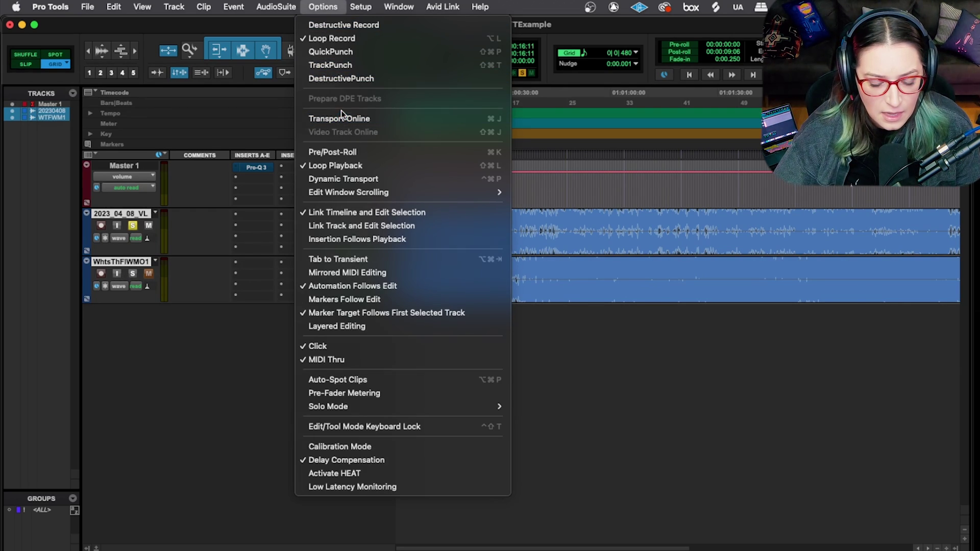
Step: Enable Link Track and Edit Selection, select both audio tracks, and toggle their solo with Shift+S
{"action": "left_click", "coordinate": [351, 228]}
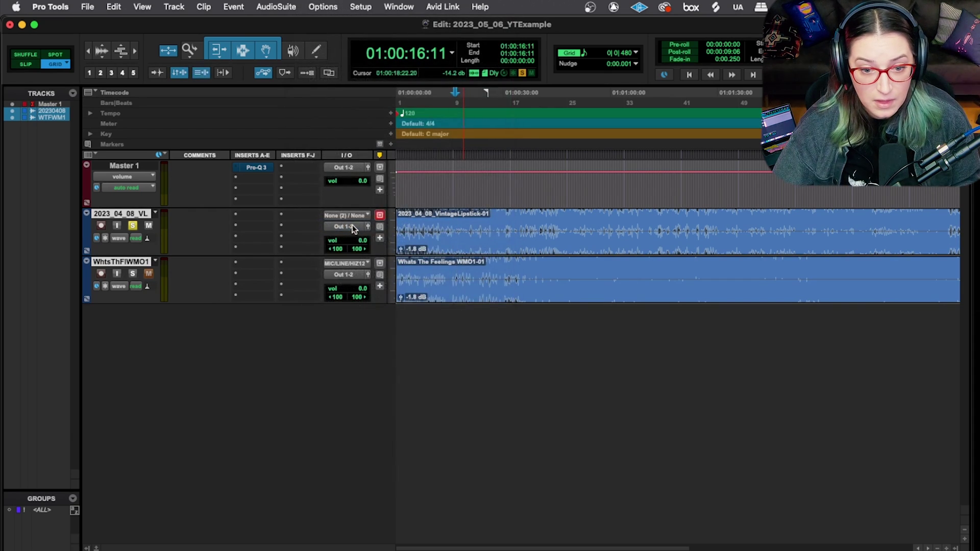
{"action": "left_click", "coordinate": [477, 188]}
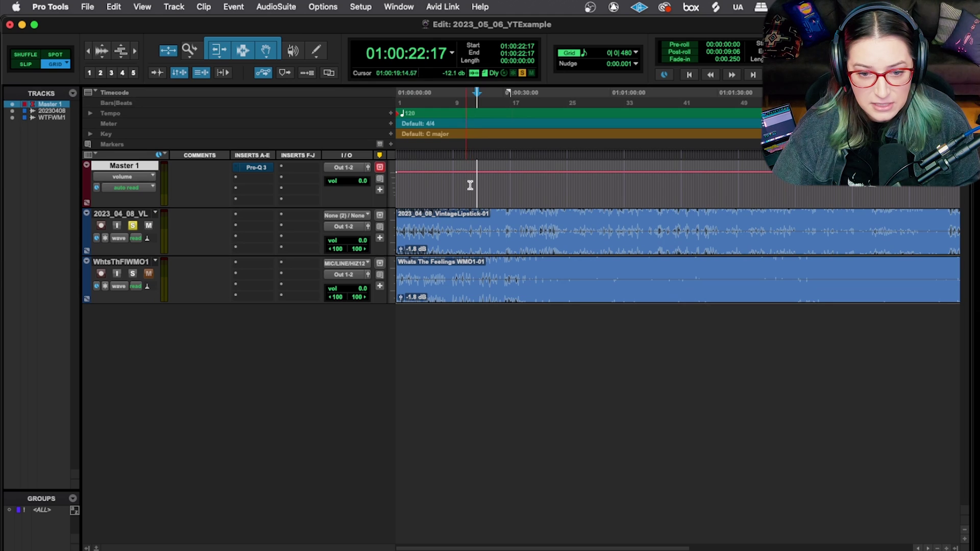
{"action": "left_click", "coordinate": [134, 214]}
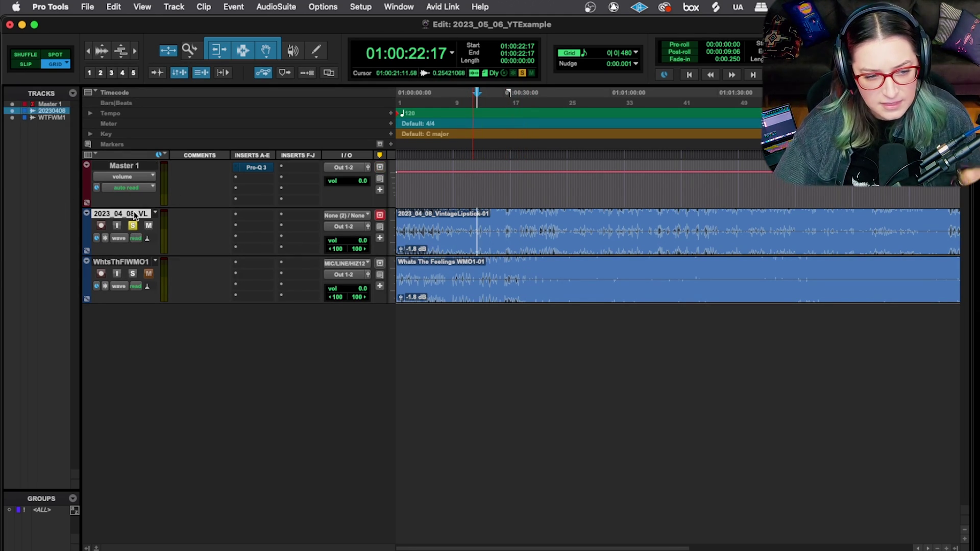
{"action": "left_click", "coordinate": [139, 262], "text": "shift"}
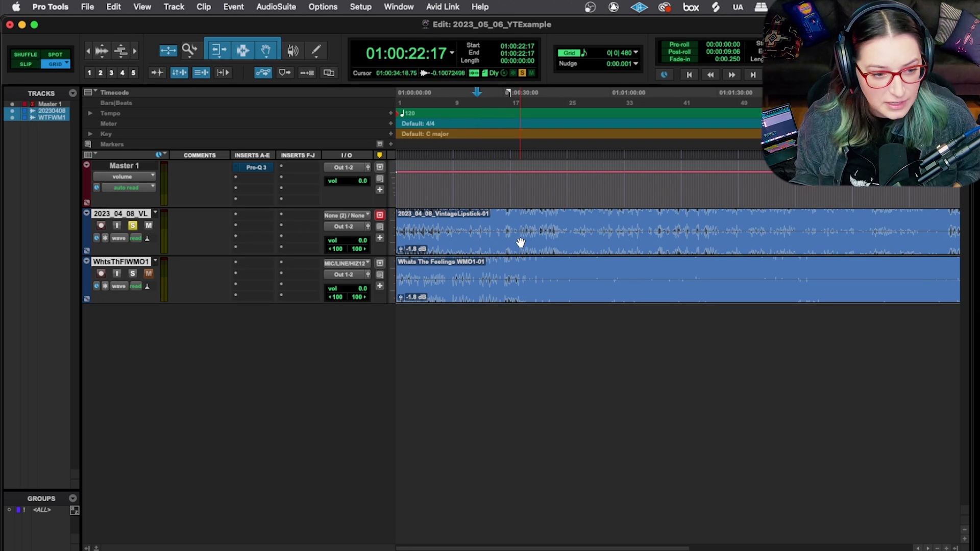
{"action": "key", "text": "shift+s"}
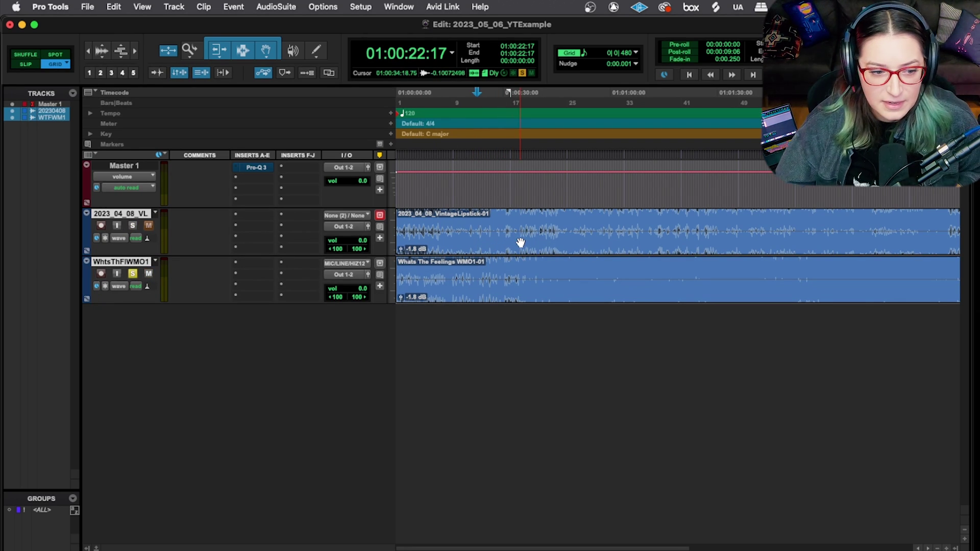
{"action": "left_click", "coordinate": [334, 6]}
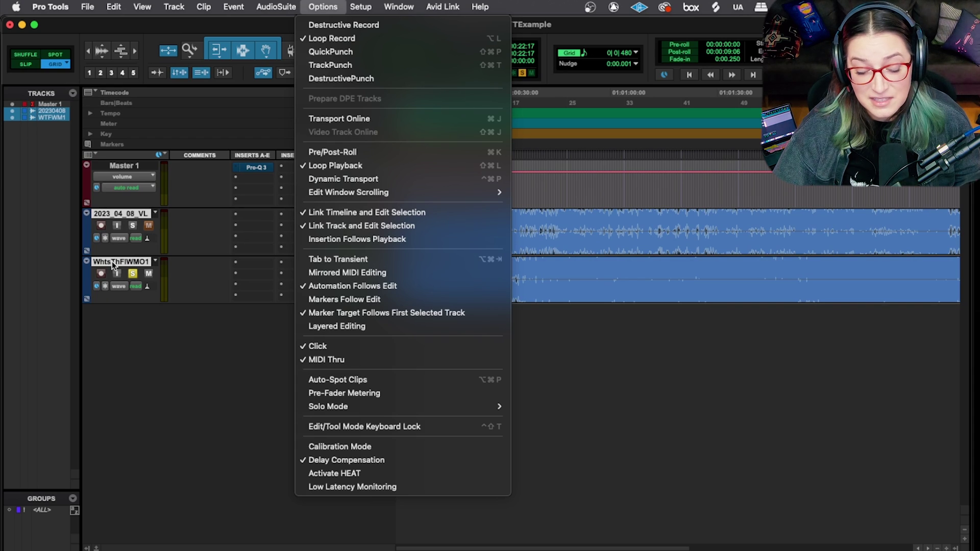
Step: Disable Link Track and Edit Selection and place the insertion point at 01:00:21:17
{"action": "left_click", "coordinate": [345, 228]}
{"action": "left_click", "coordinate": [473, 222]}
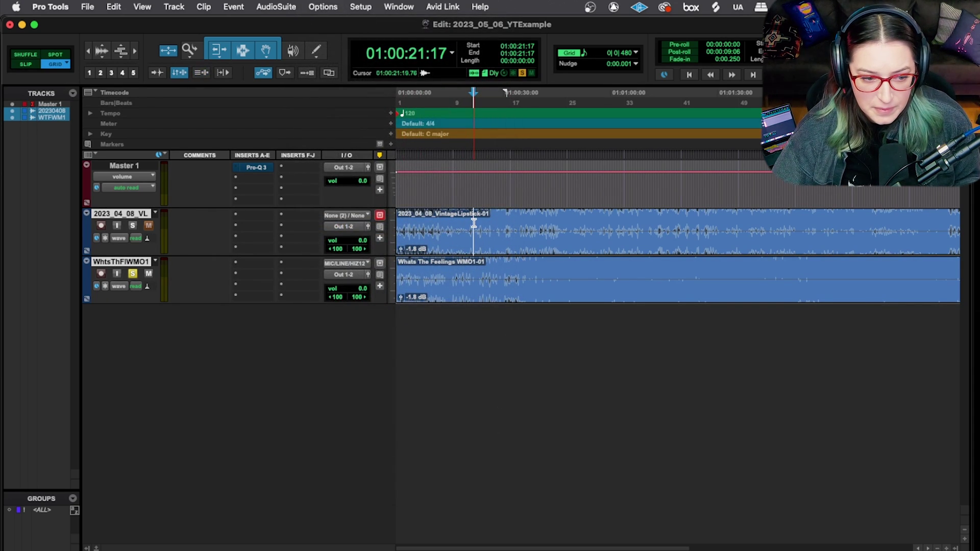